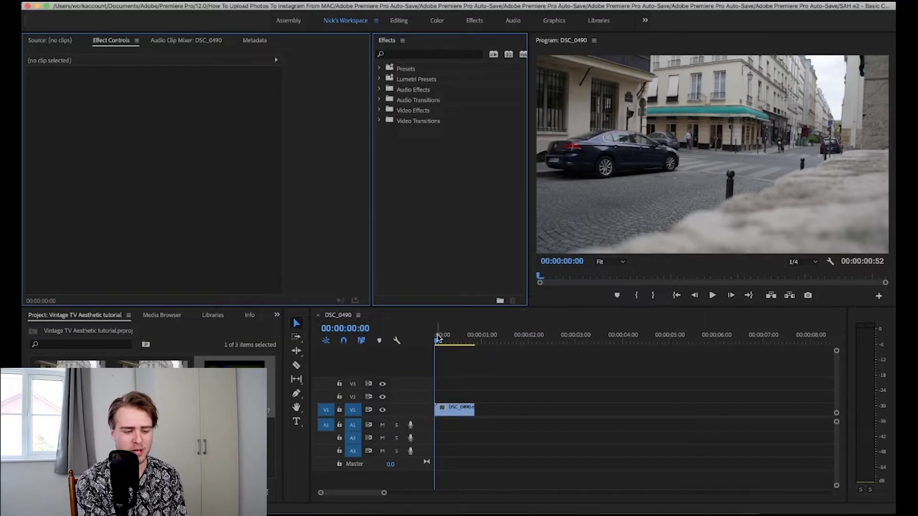
# Scrub through the DSC_0490 street clip and select it to show its motion and opacity settings
pyautogui.moveTo(455, 340); pyautogui.dragTo(436, 340)
pyautogui.click(445, 412)
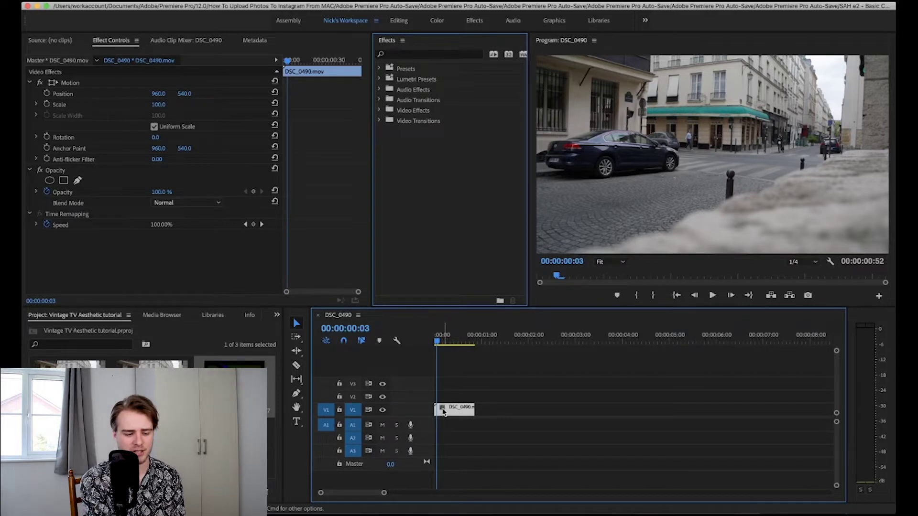
pyautogui.moveTo(440, 362); pyautogui.dragTo(735, 454)
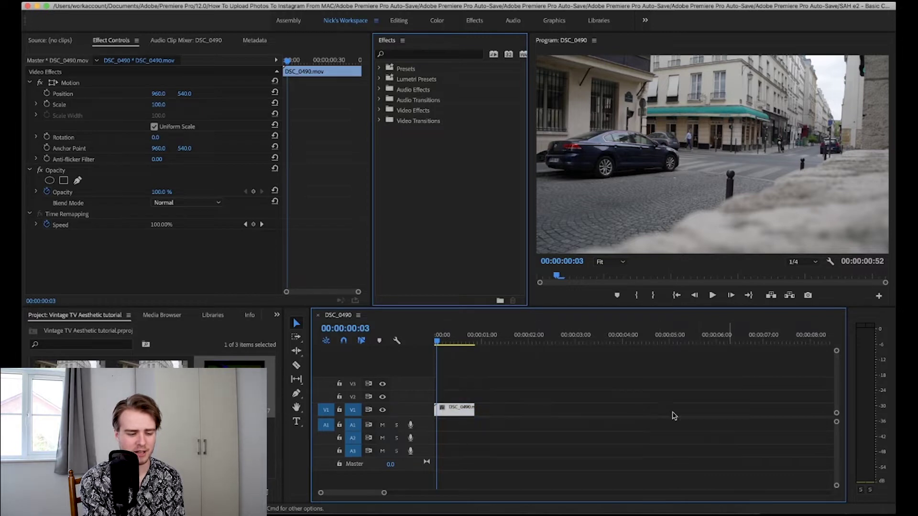
pyautogui.rightClick(448, 418)
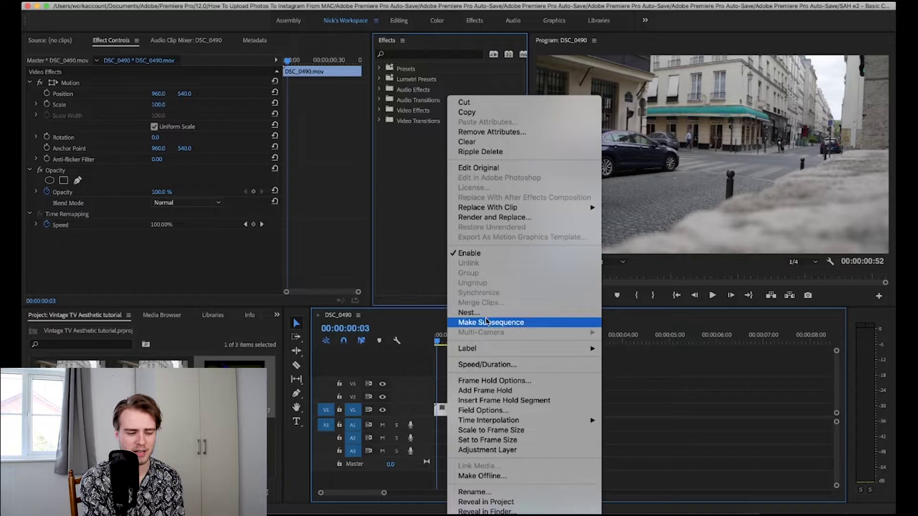
pyautogui.click(641, 392)
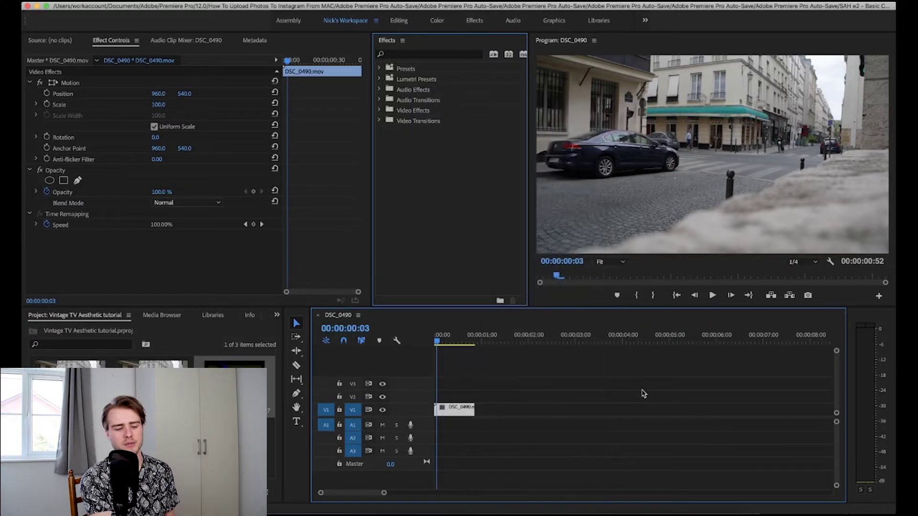
# Search the Effects panel for 'lens distortion' and find it under Video Effects > Distort
pyautogui.click(408, 54)
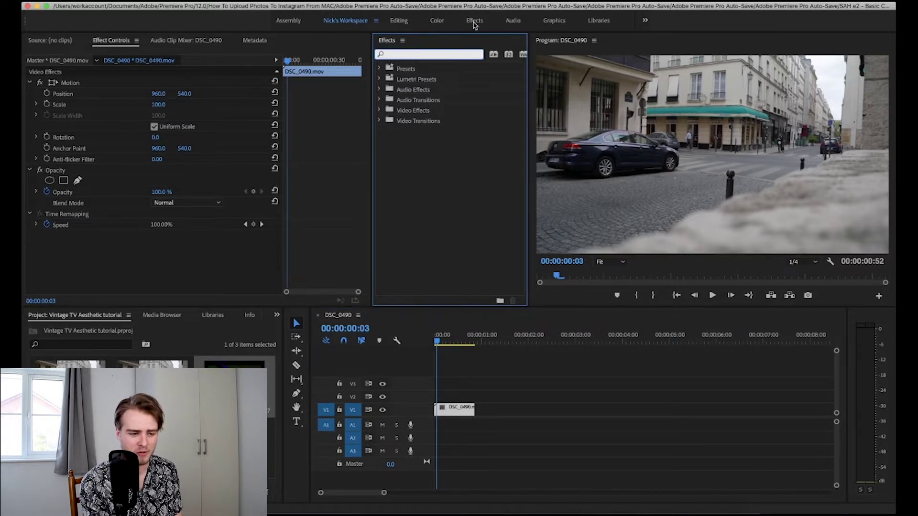
pyautogui.write('lens distro')
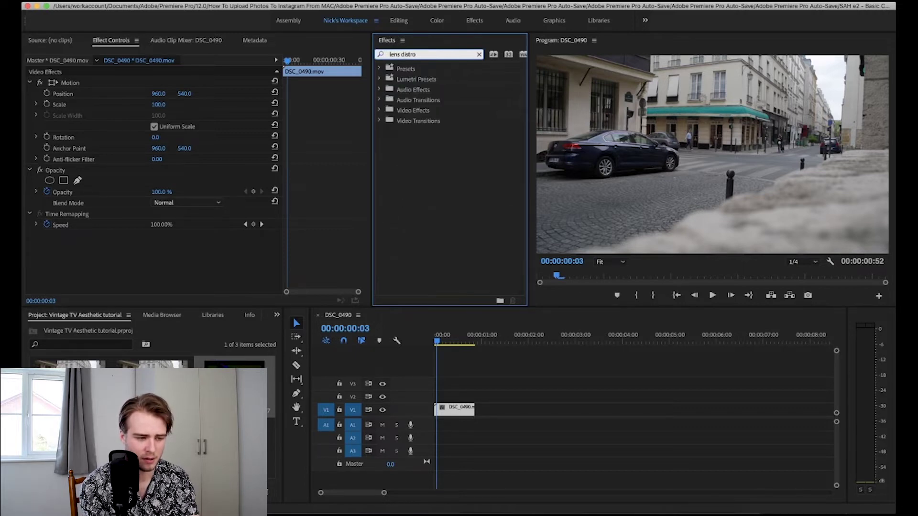
pyautogui.press('BackSpace')
pyautogui.press('BackSpace')
pyautogui.write('ortion')
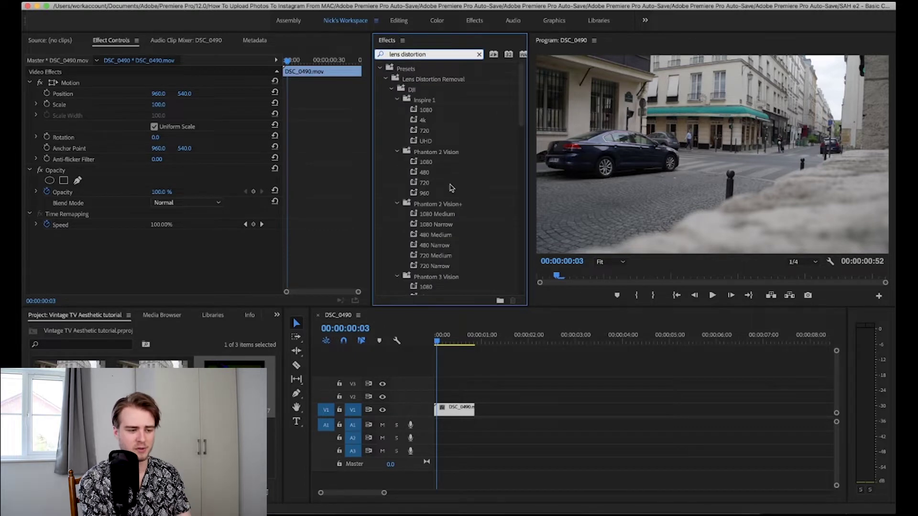
pyautogui.scroll(-15, 451, 187)
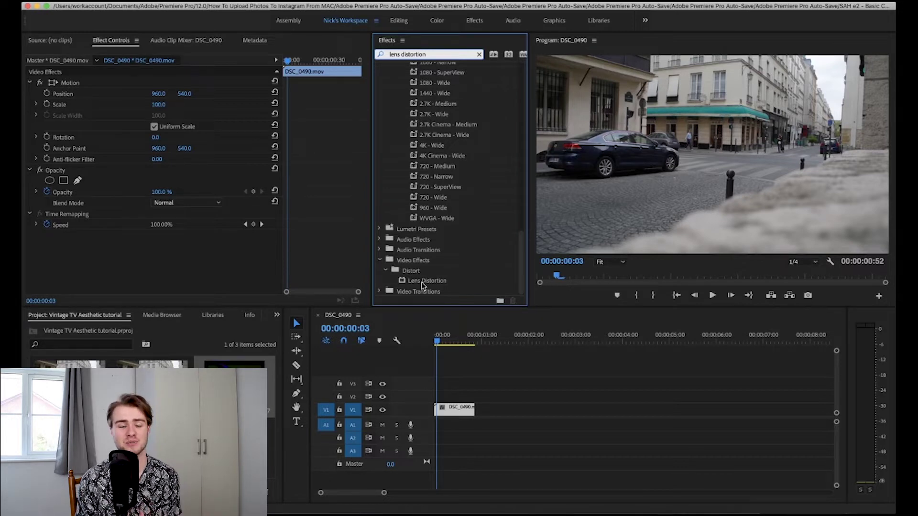
# Apply Lens Distortion to DSC_0490 with curvature 26 and Fill Alpha off for black edges
pyautogui.moveTo(424, 283); pyautogui.dragTo(444, 410)
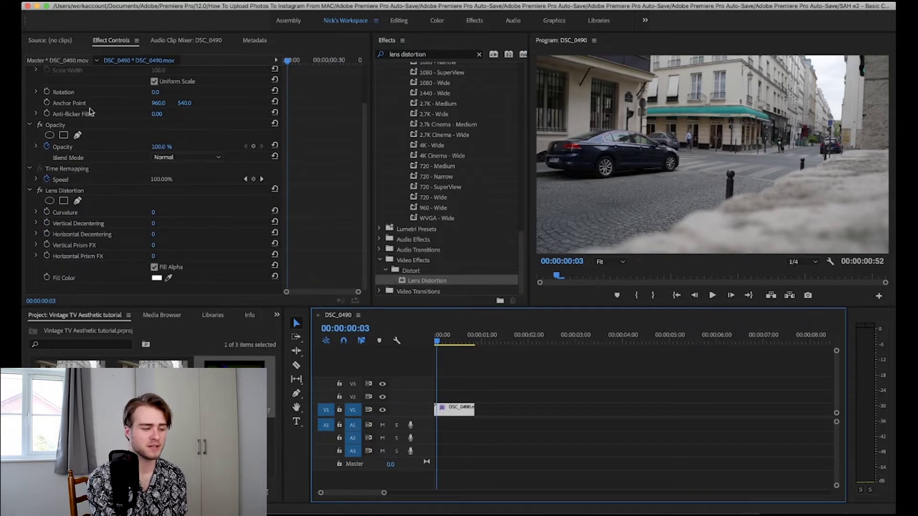
pyautogui.click(113, 191)
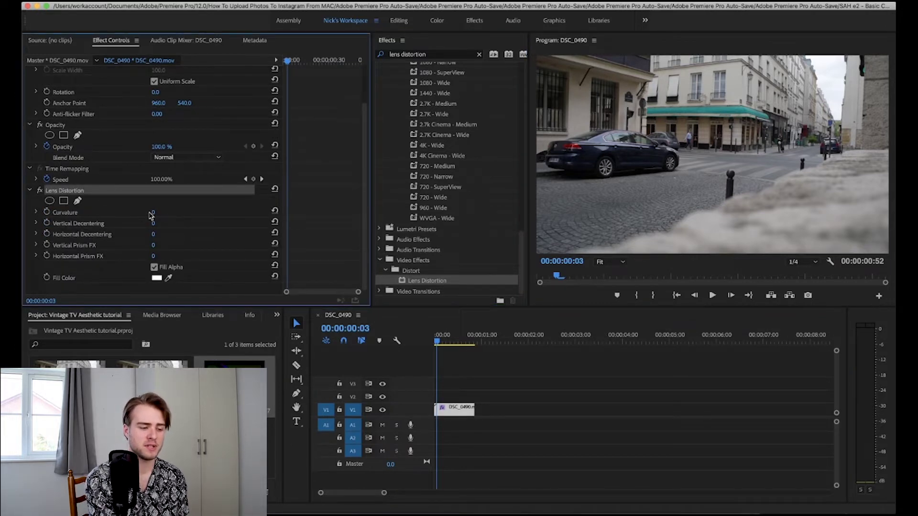
pyautogui.moveTo(153, 213)
pyautogui.mouseDown()
pyautogui.moveTo(103, 212)
pyautogui.moveTo(154, 212)
pyautogui.mouseUp()
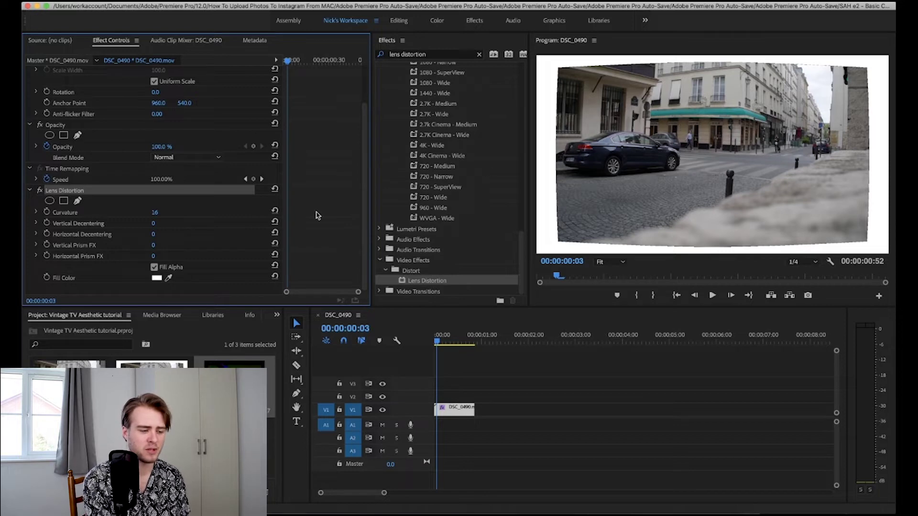
pyautogui.click(154, 268)
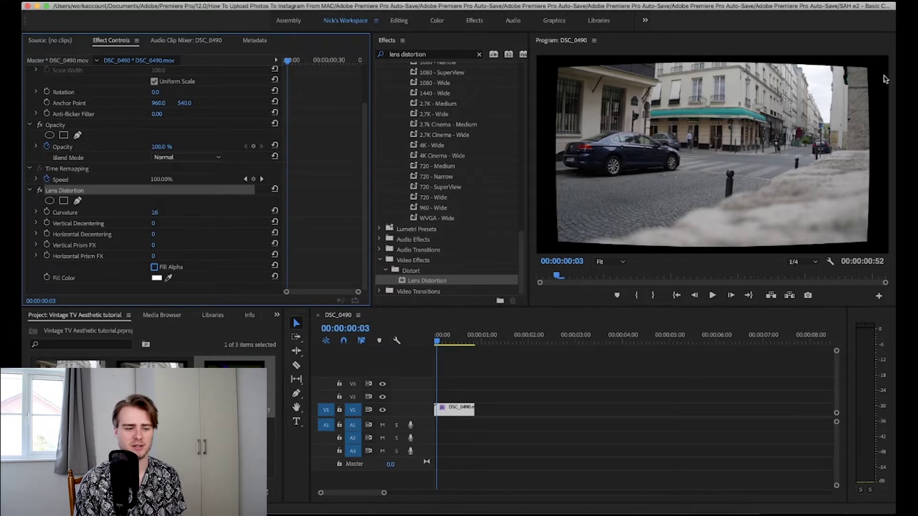
# Play back the curved clip, then place the VHS glitch clip on the track above it
pyautogui.click(712, 296)
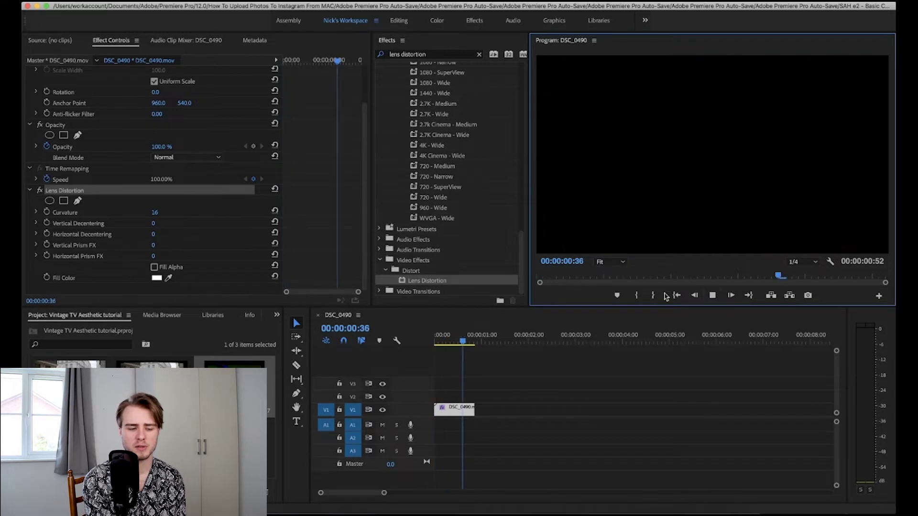
pyautogui.moveTo(473, 344); pyautogui.dragTo(416, 342)
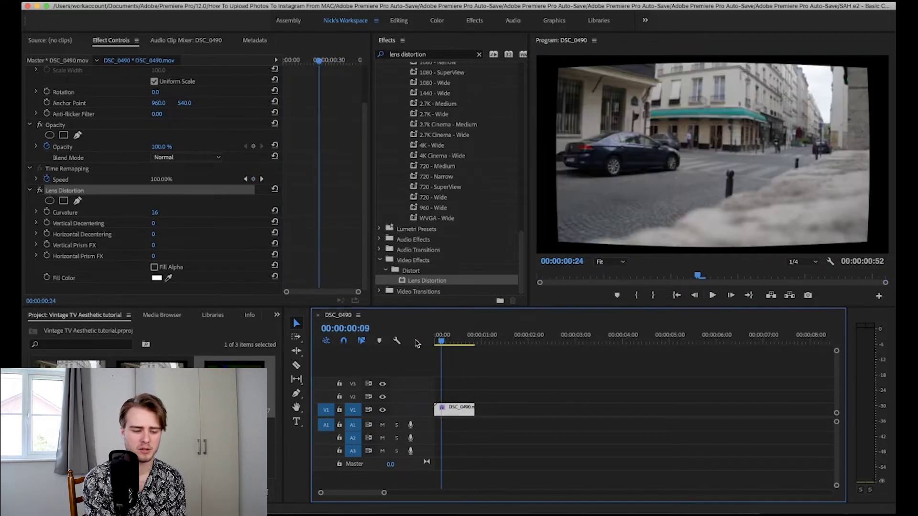
pyautogui.moveTo(342, 374); pyautogui.dragTo(488, 442)
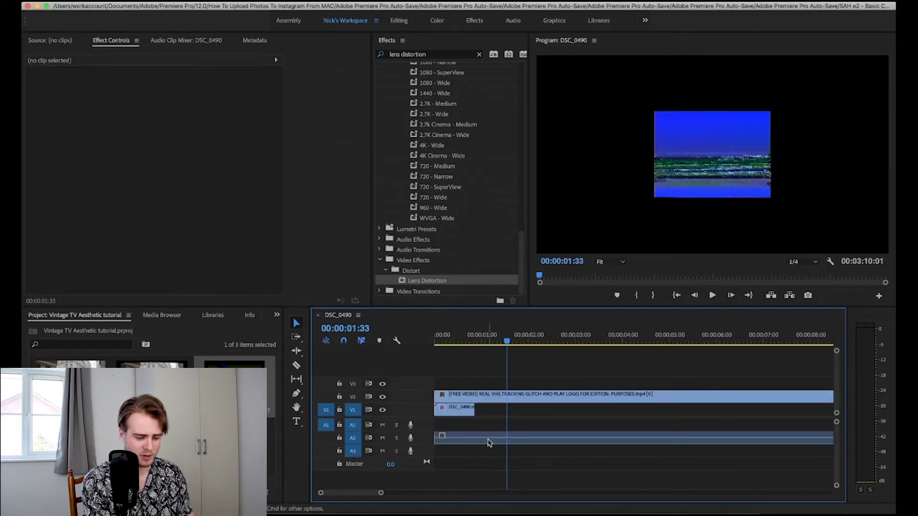
# Delete the glitch clip's audio and cut away the part extending past the street clip
pyautogui.click(488, 442)
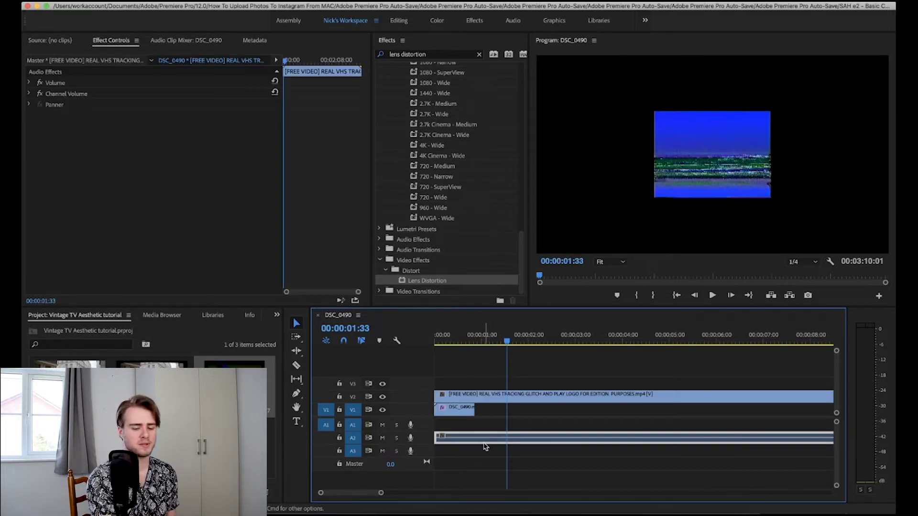
pyautogui.press('Delete')
pyautogui.click(479, 397)
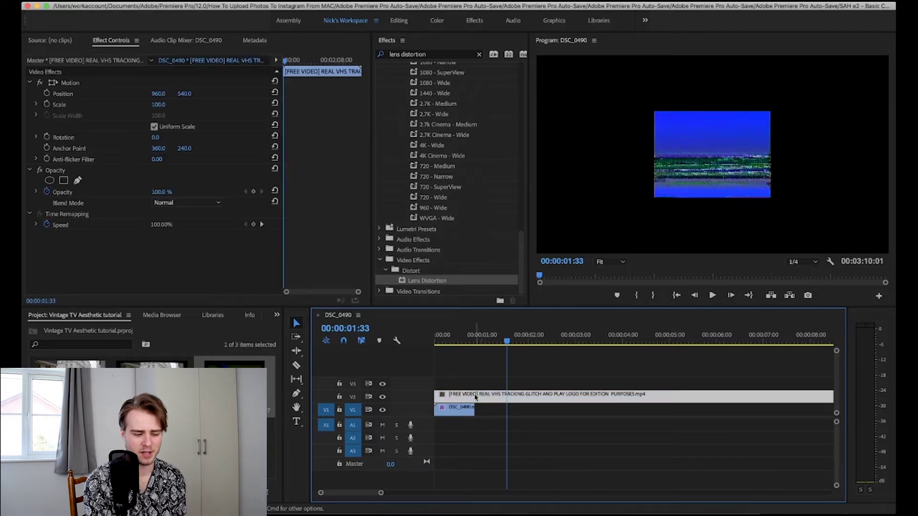
pyautogui.press('c')
pyautogui.click(476, 395)
pyautogui.press('v')
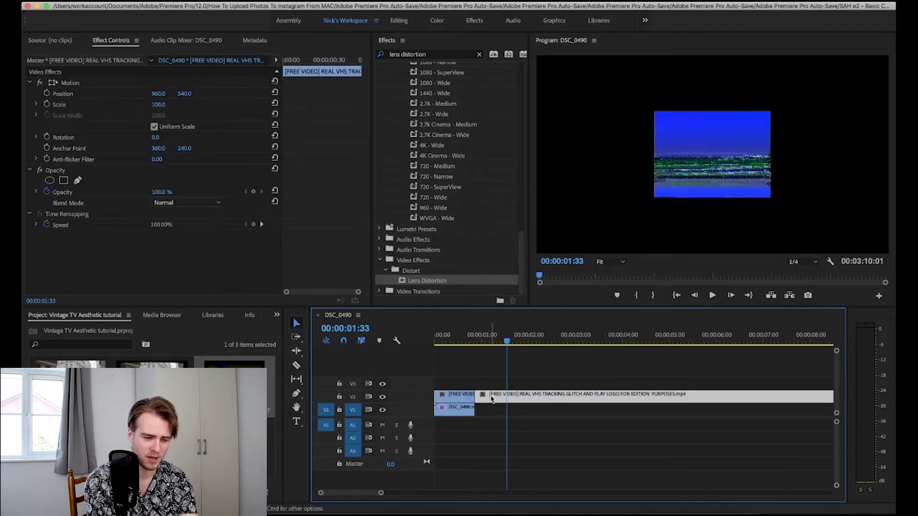
pyautogui.press('Delete')
pyautogui.click(444, 337)
pyautogui.click(453, 397)
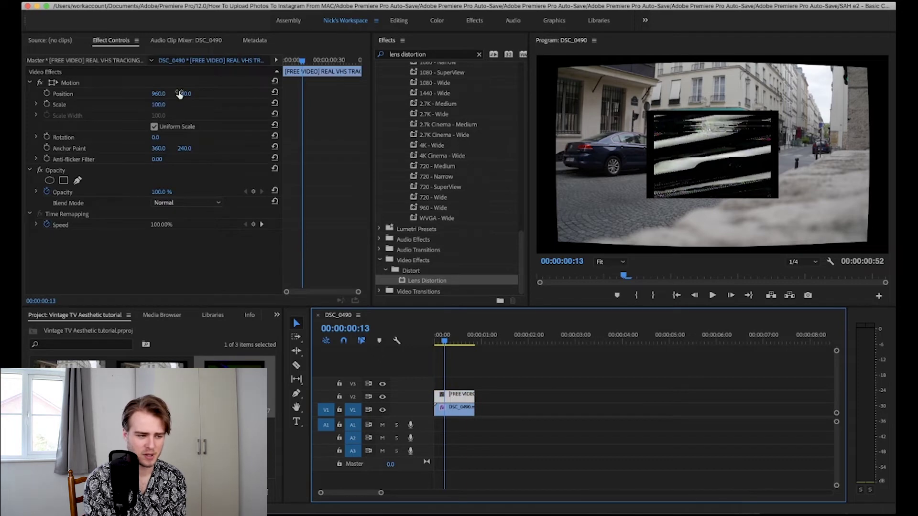
# Raise the VHS overlay's Motion Scale to about 297 so it fills the frame
pyautogui.click(118, 105)
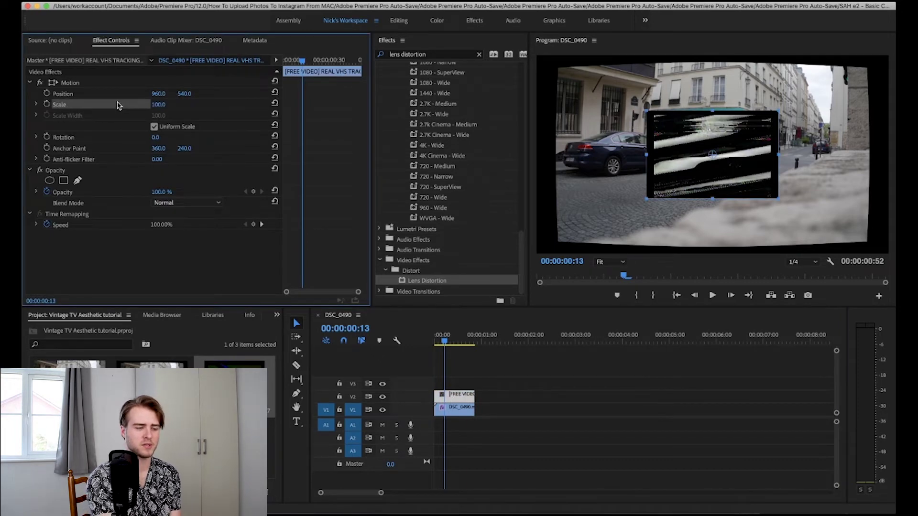
pyautogui.moveTo(154, 104); pyautogui.dragTo(205, 104)
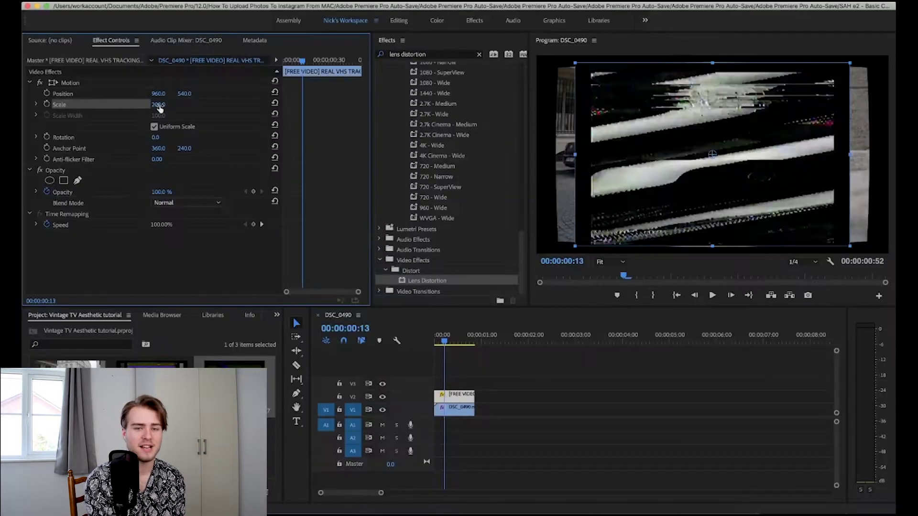
pyautogui.moveTo(205, 104); pyautogui.dragTo(206, 105)
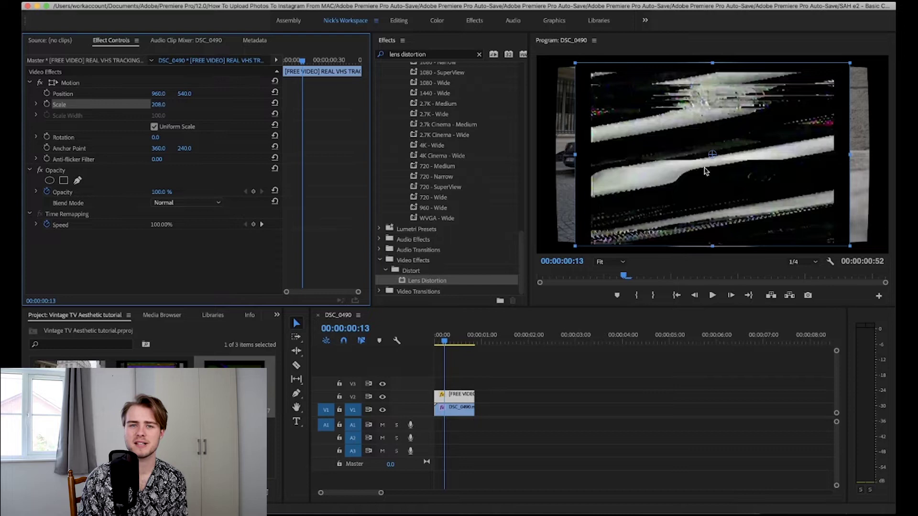
pyautogui.moveTo(159, 104); pyautogui.dragTo(201, 104)
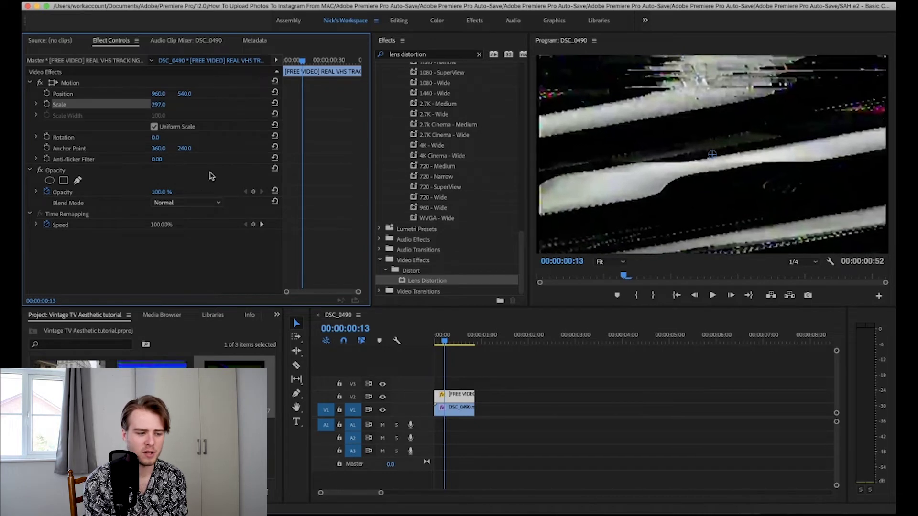
# Try Darken, then set the overlay's Opacity blend mode to Lighten
pyautogui.click(188, 205)
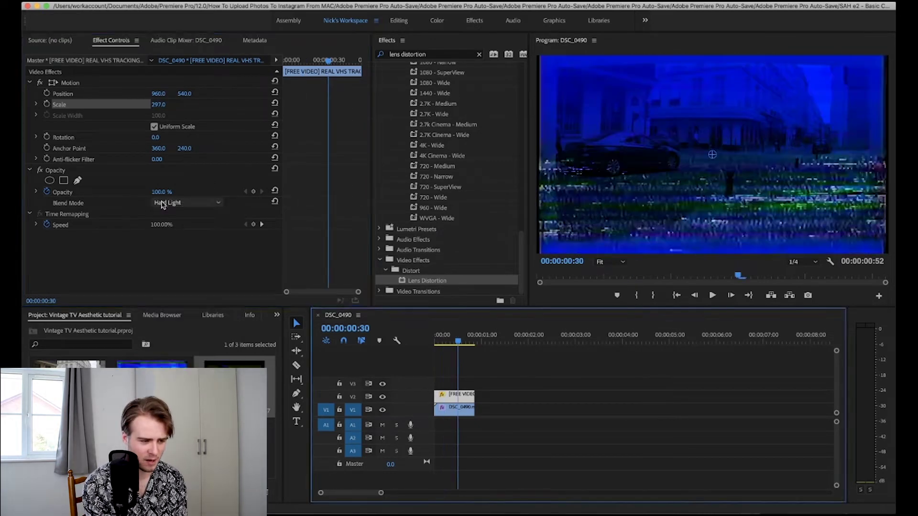
pyautogui.click(187, 203)
pyautogui.click(169, 239)
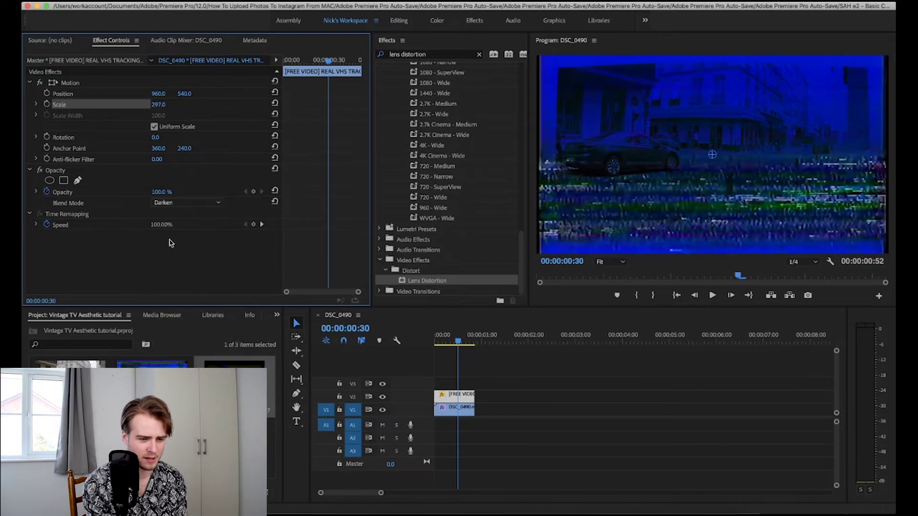
pyautogui.click(178, 202)
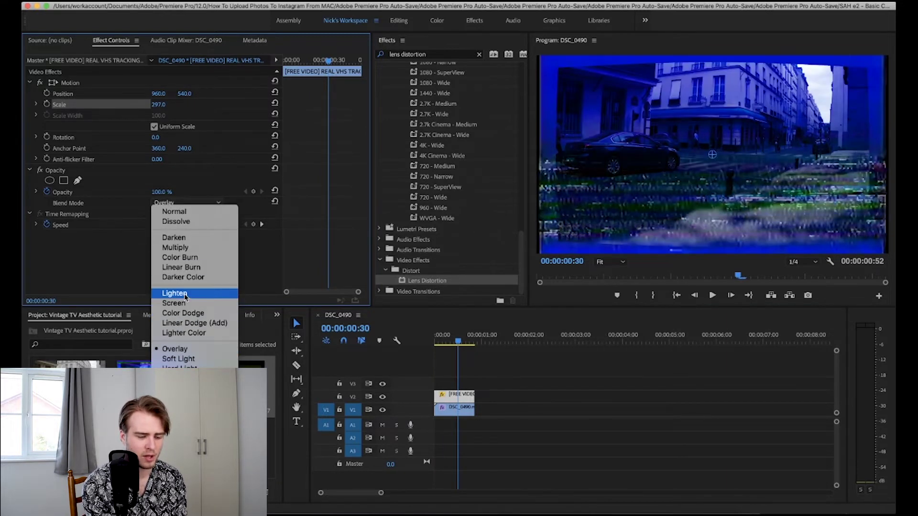
pyautogui.click(184, 293)
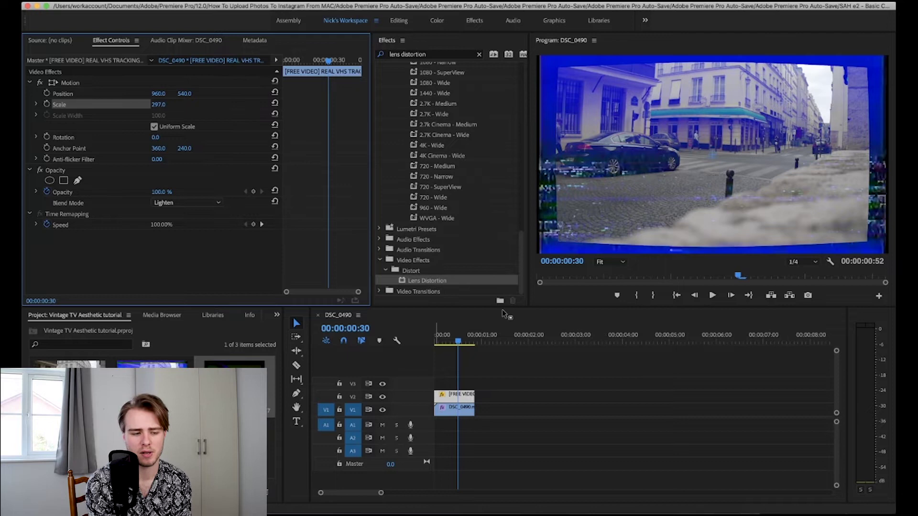
# Play back the blended result and park the playhead at 00:00:00:35
pyautogui.click(683, 290)
pyautogui.press('space')
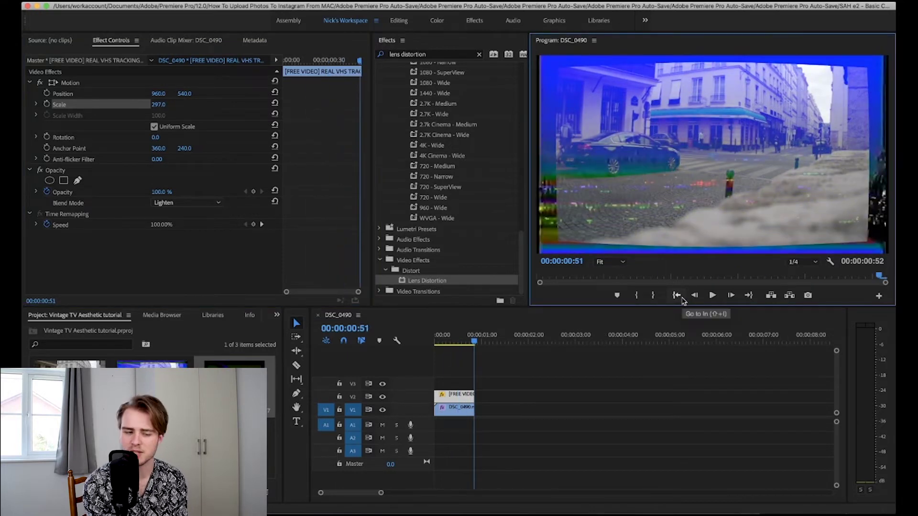
pyautogui.click(681, 296)
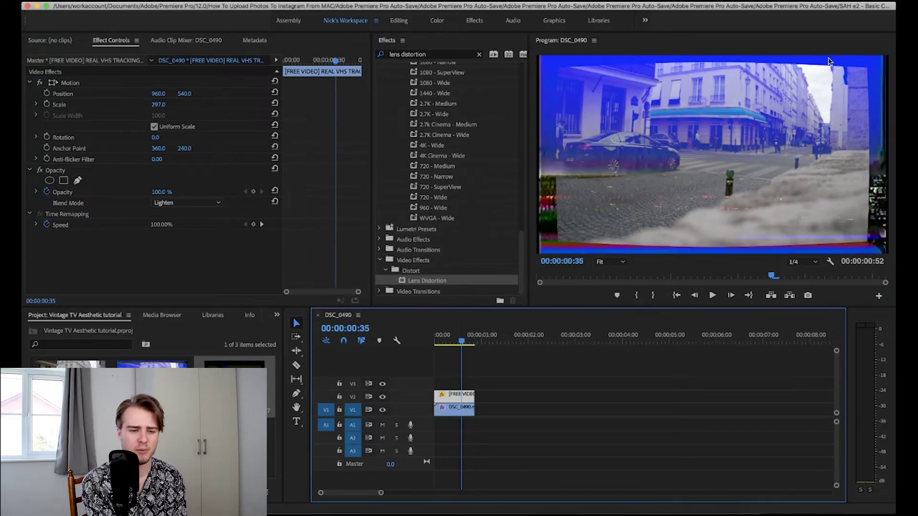
# Nest the VHS overlay clip as Nested Sequence 02, keeping its Lighten blend mode
pyautogui.rightClick(459, 399)
pyautogui.click(499, 312)
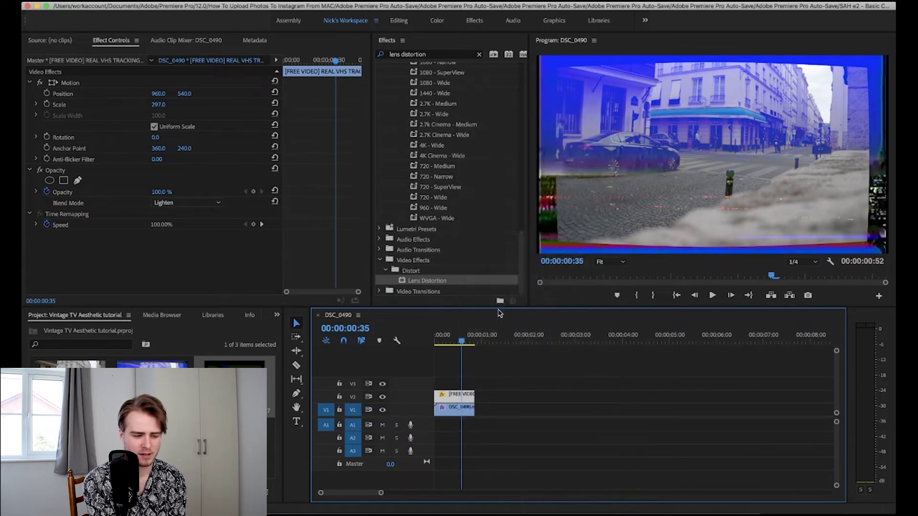
pyautogui.click(492, 273)
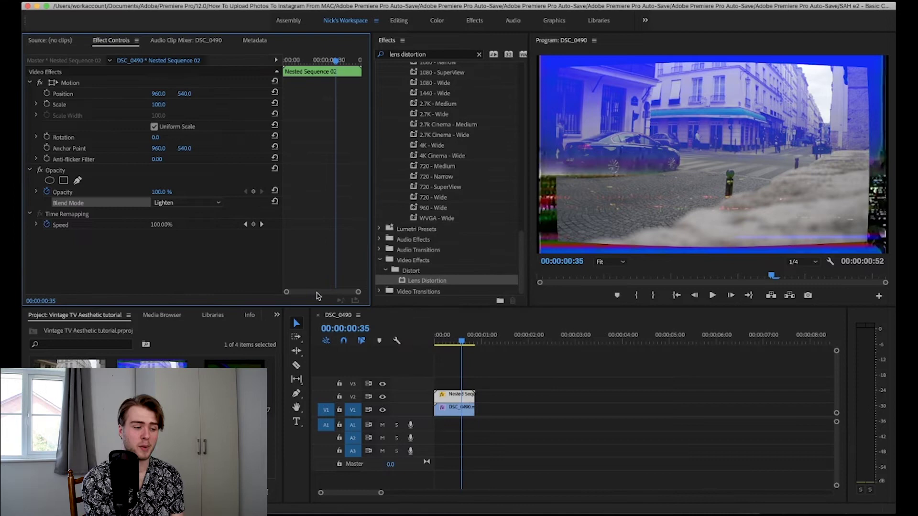
pyautogui.click(175, 203)
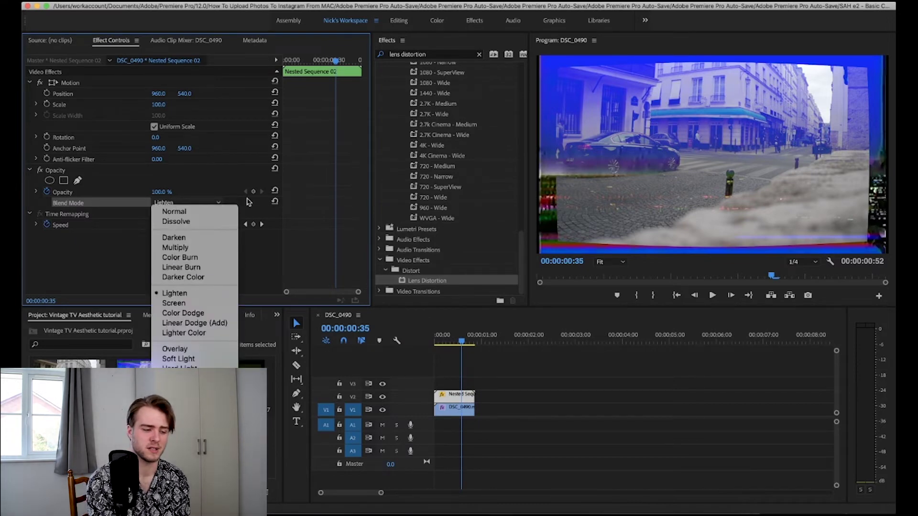
pyautogui.click(279, 256)
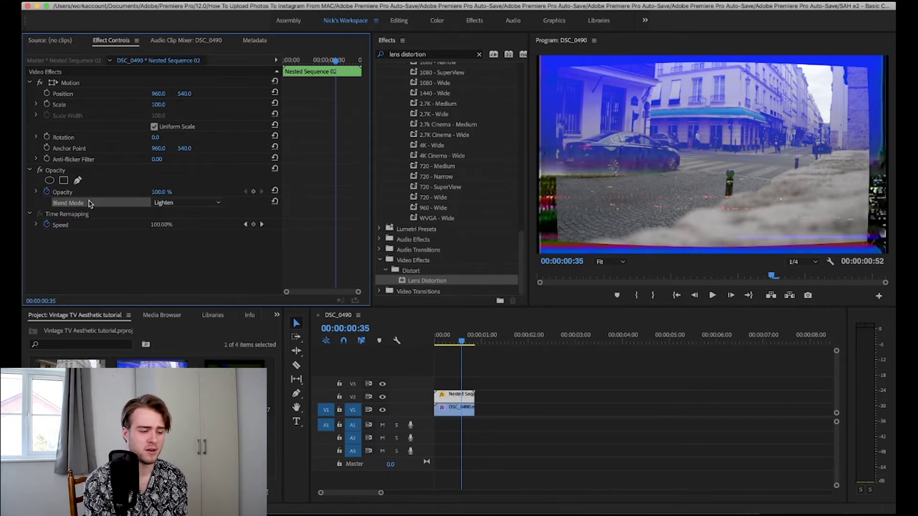
# Copy the street clip's Lens Distortion effect onto the nested overlay sequence
pyautogui.click(455, 412)
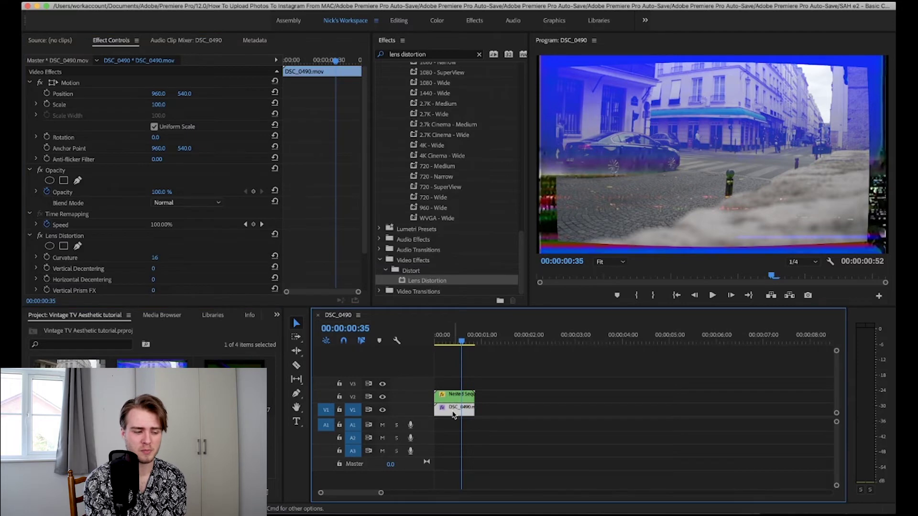
pyautogui.click(73, 236)
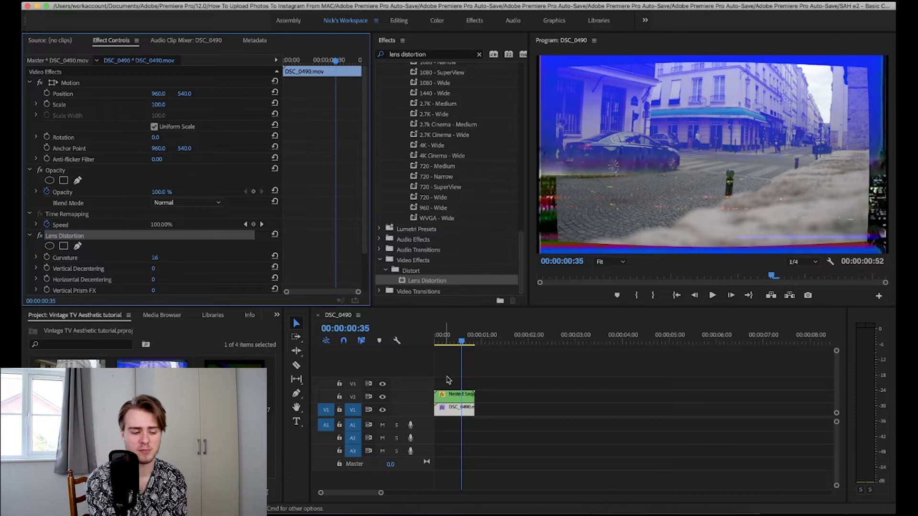
pyautogui.click(449, 405)
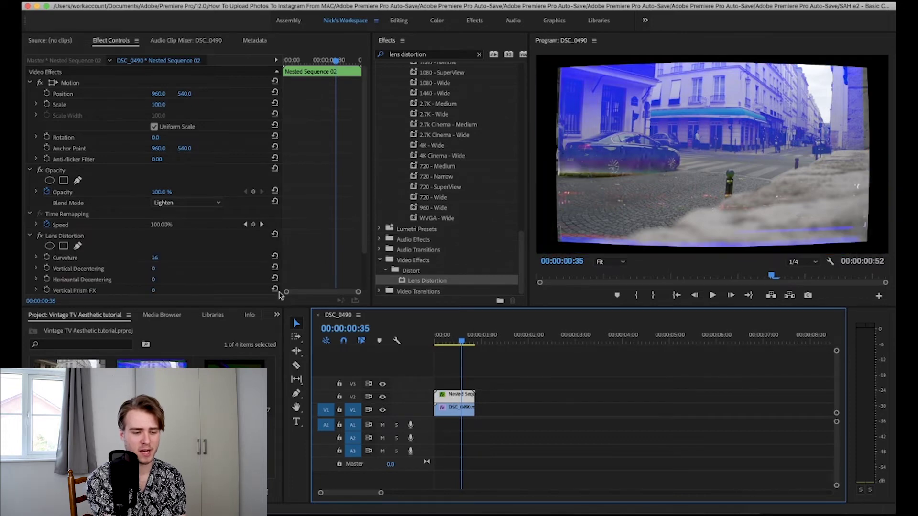
# Scrub from the clip's start to frame 00:00:00:35 to review the curved vintage TV look
pyautogui.click(437, 338)
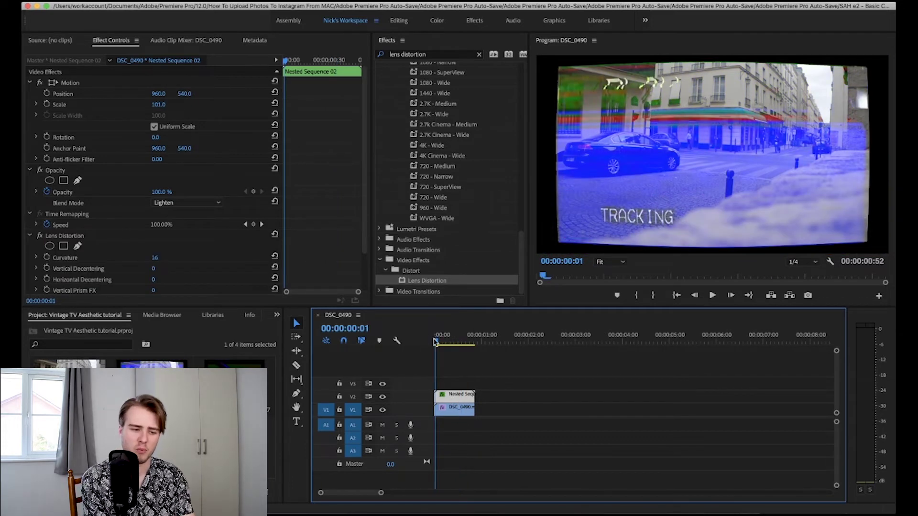
pyautogui.moveTo(438, 338); pyautogui.dragTo(451, 339)
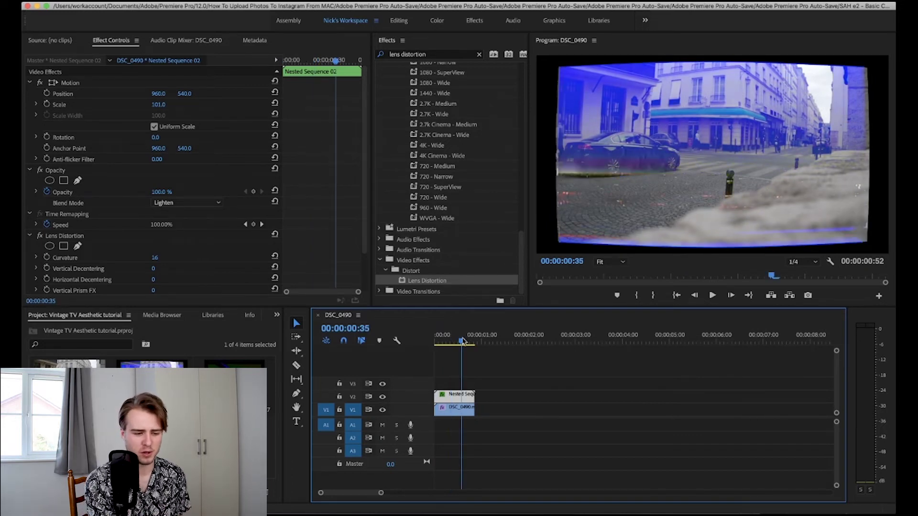
pyautogui.press('Left')
pyautogui.press('Left')
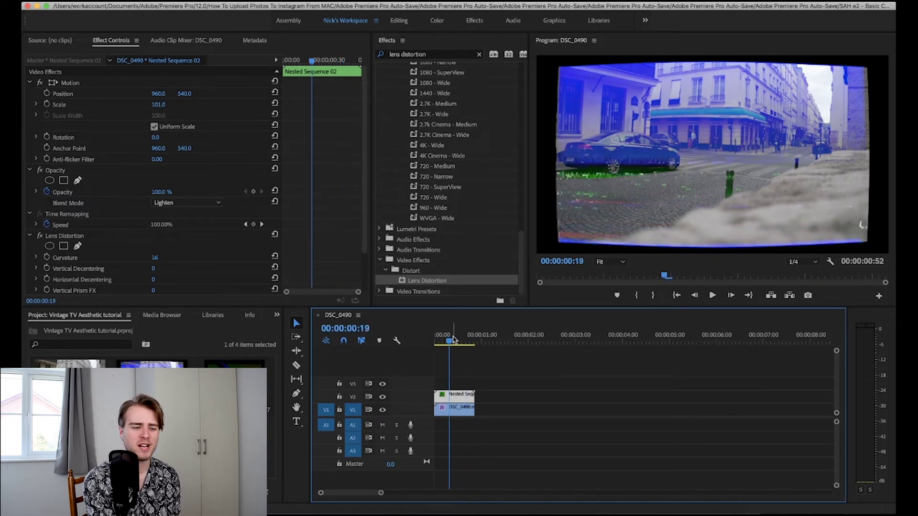
pyautogui.moveTo(453, 339); pyautogui.dragTo(462, 340)
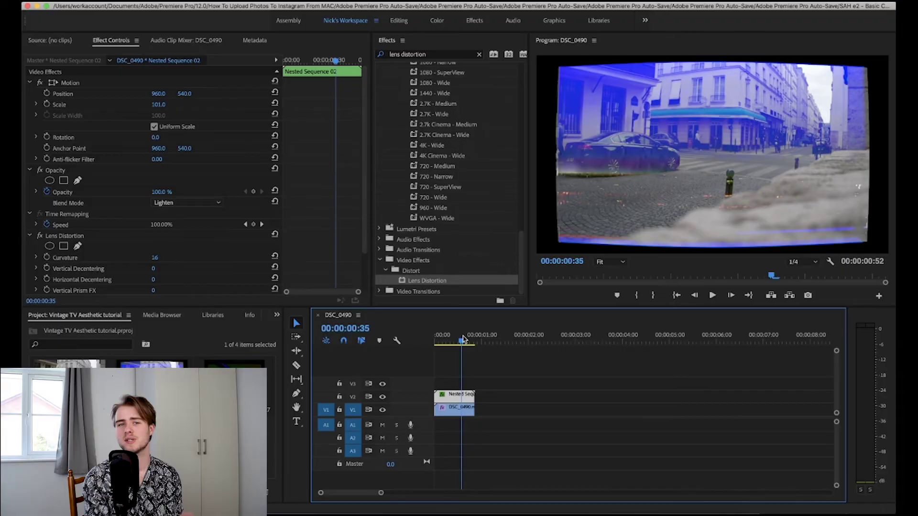